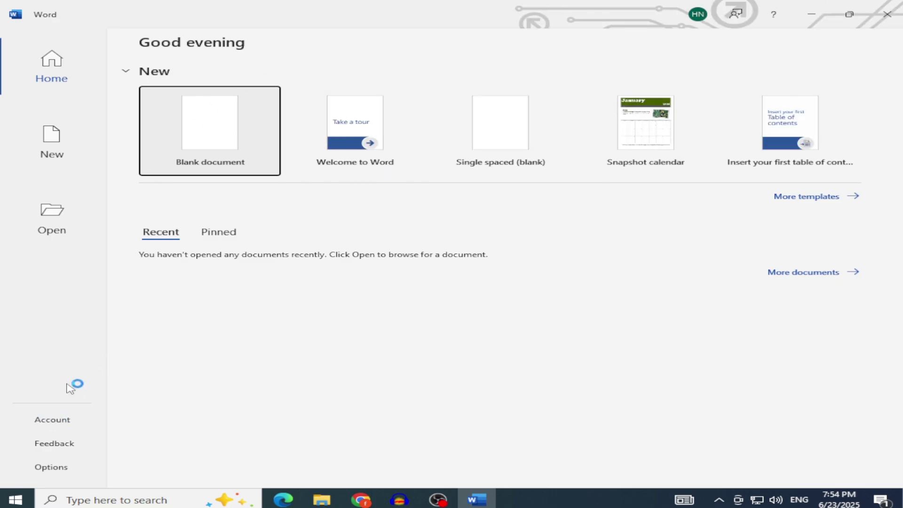
- Confirm Office activation, then type 'hubscribe to my channel houdztech' in a new blank document
click(55, 424)
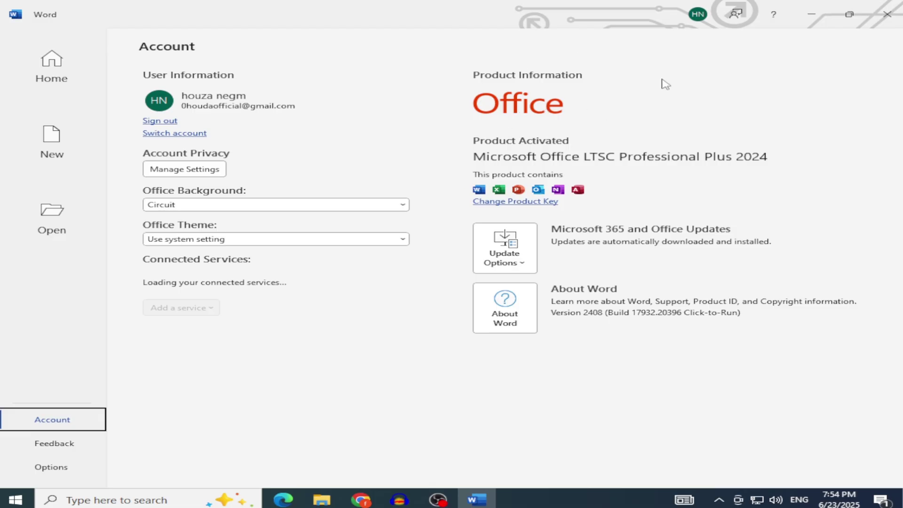
click(51, 143)
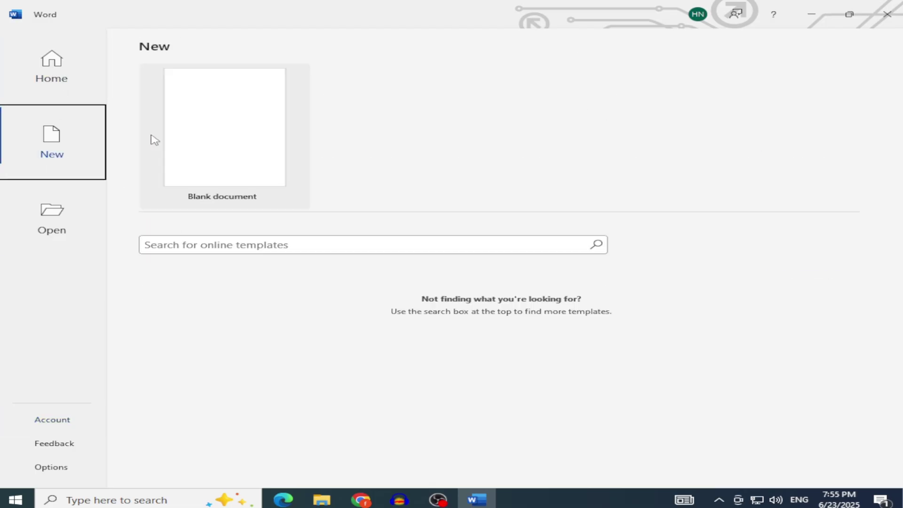
click(201, 181)
text(hubs)
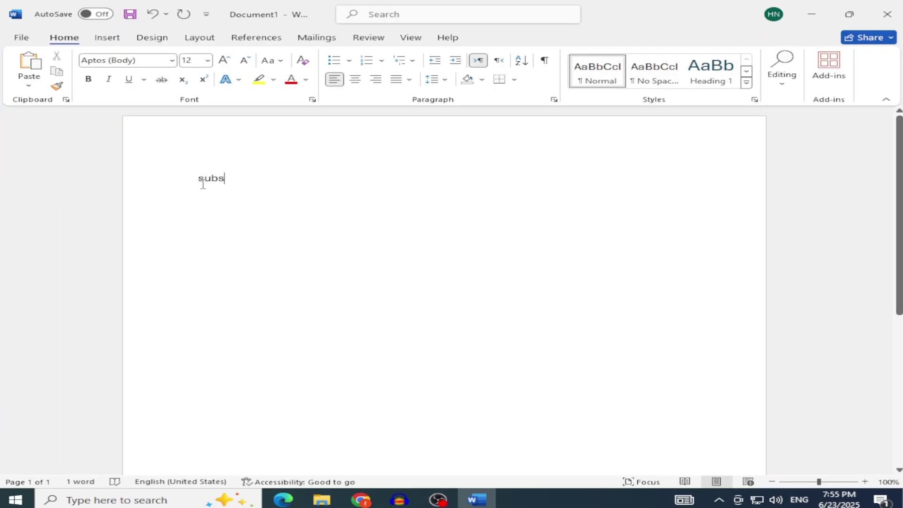
text(cribe to my channel)
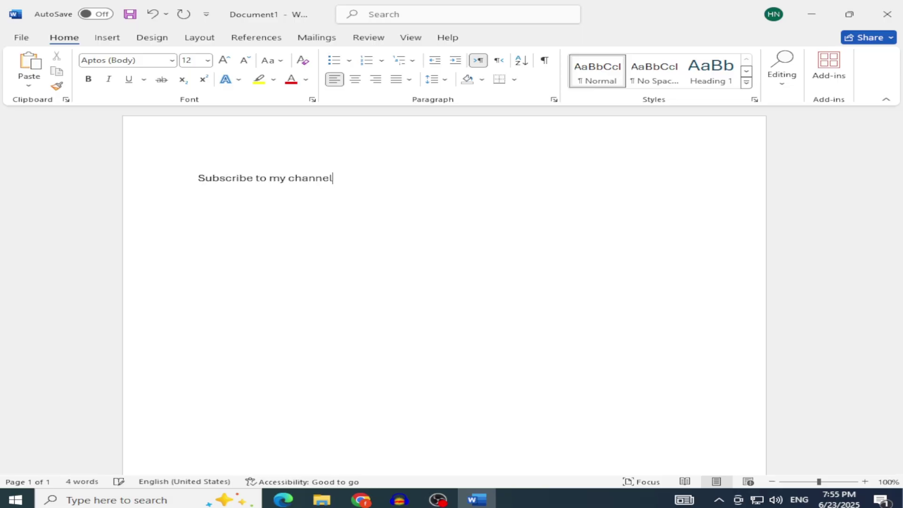
text( houdztech)
- Give the subscribe line a yellow highlight and red font colour
drag(461, 184, 198, 177)
click(259, 79)
click(291, 80)
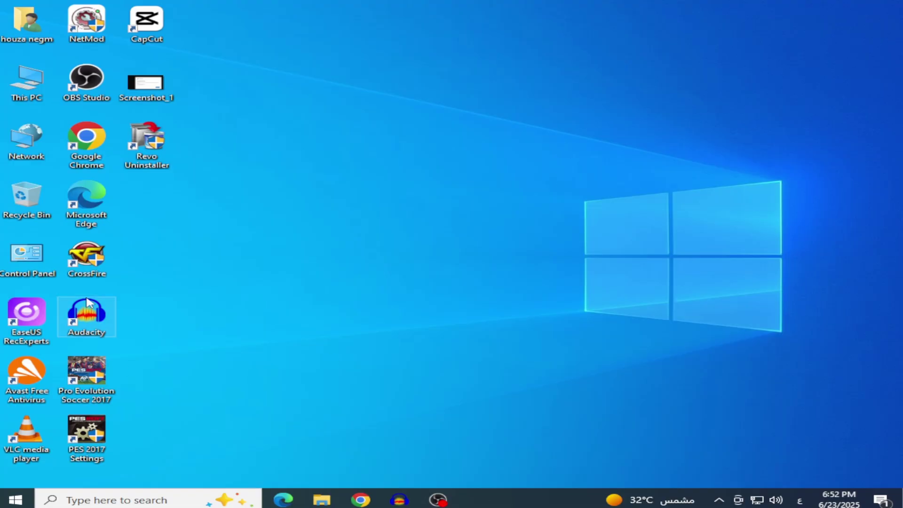
double_click(33, 255)
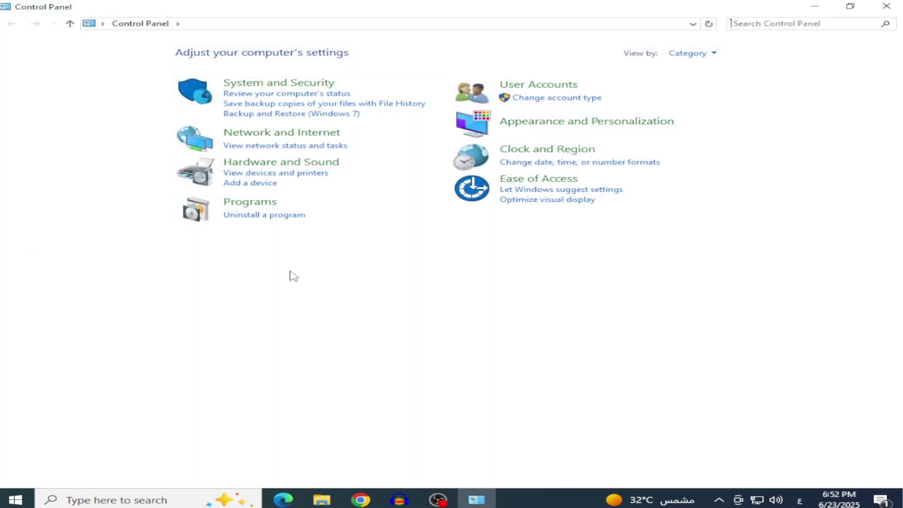
click(230, 216)
key(alt+F4)
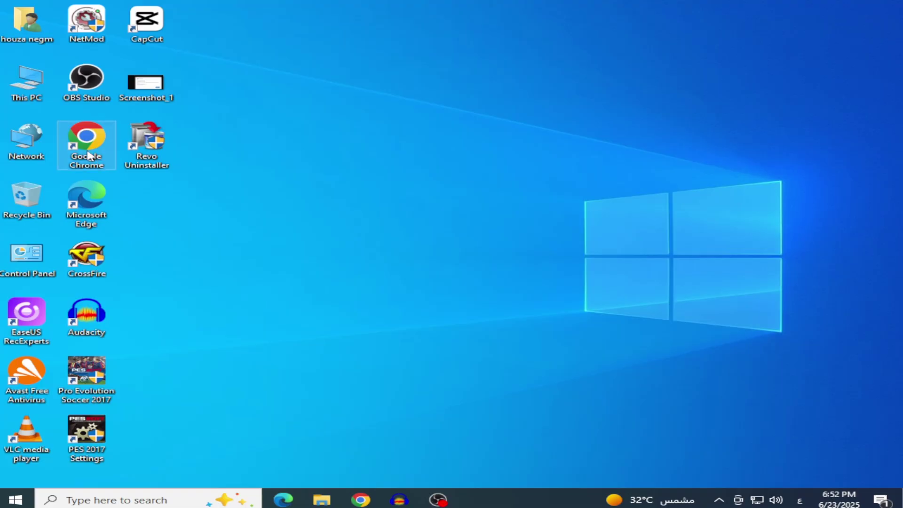
- Launch Chrome, go to config.office.com, and create a new deployment configuration
double_click(88, 151)
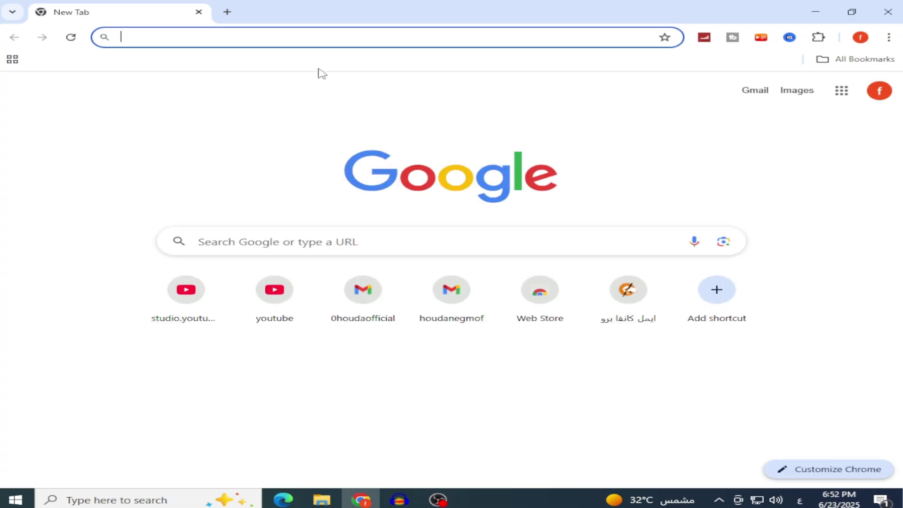
text(co)
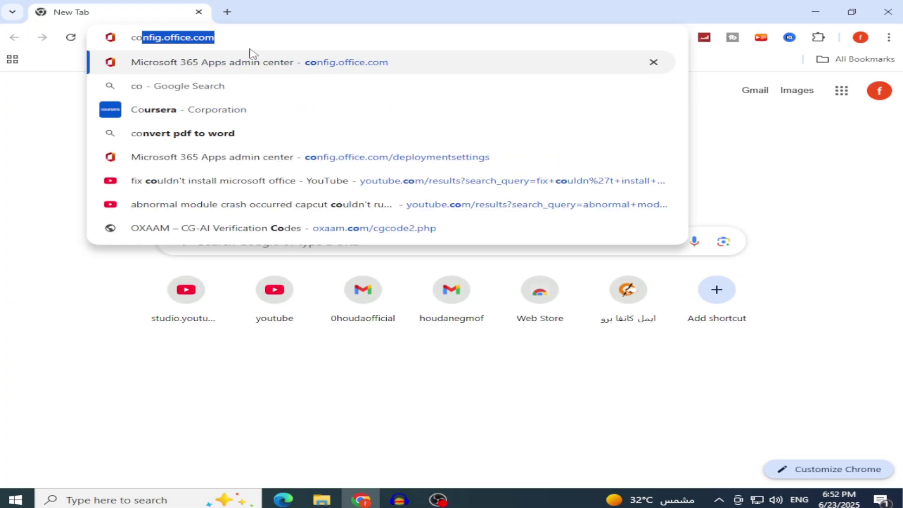
key(Return)
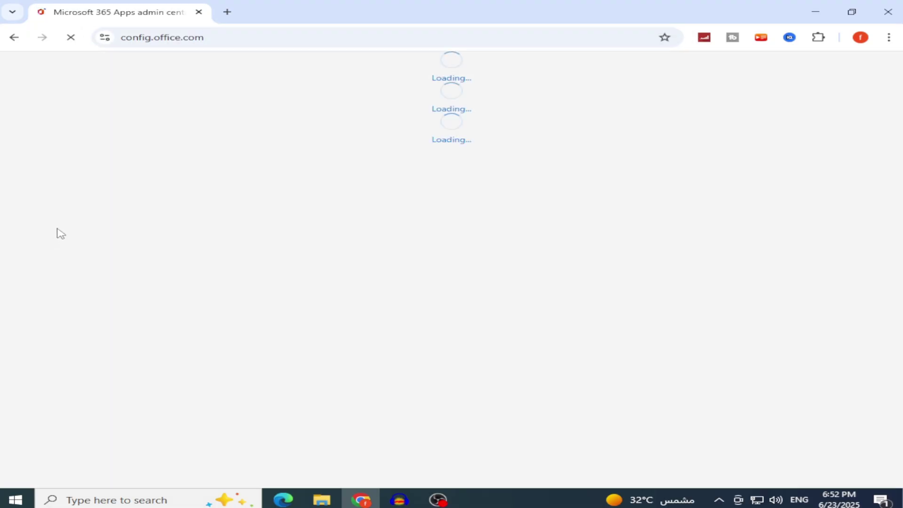
scroll(413, 185, down, 1)
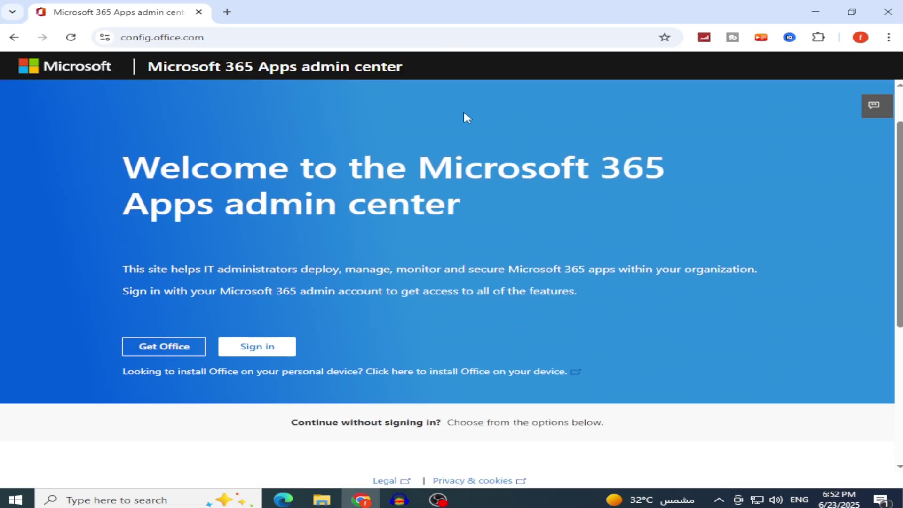
scroll(431, 177, down, 5)
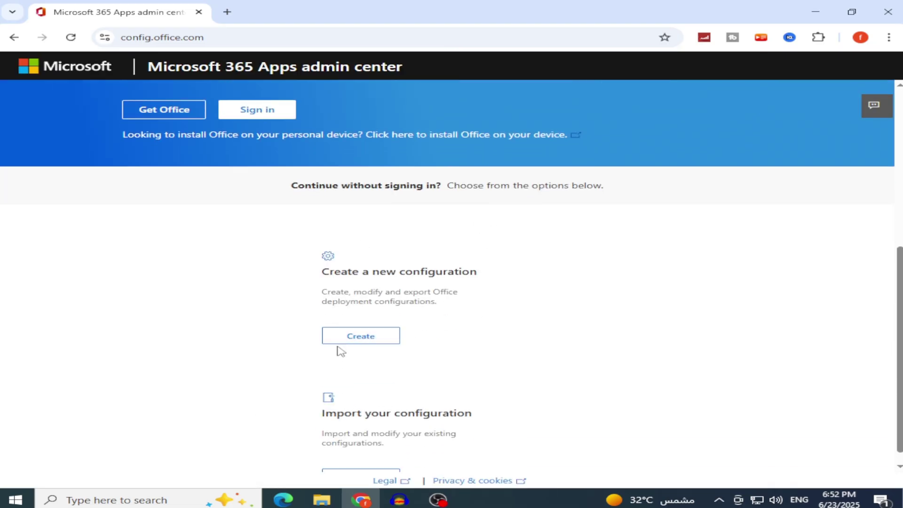
click(353, 342)
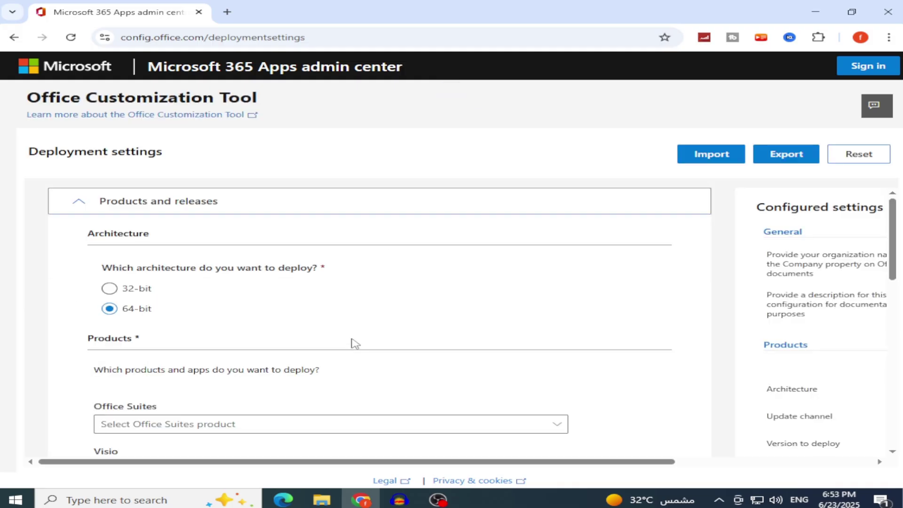
- Choose Office LTSC Professional Plus 2024 Volume License, excluding OneDrive, Outlook, Publisher and OneNote
scroll(127, 326, down, 3)
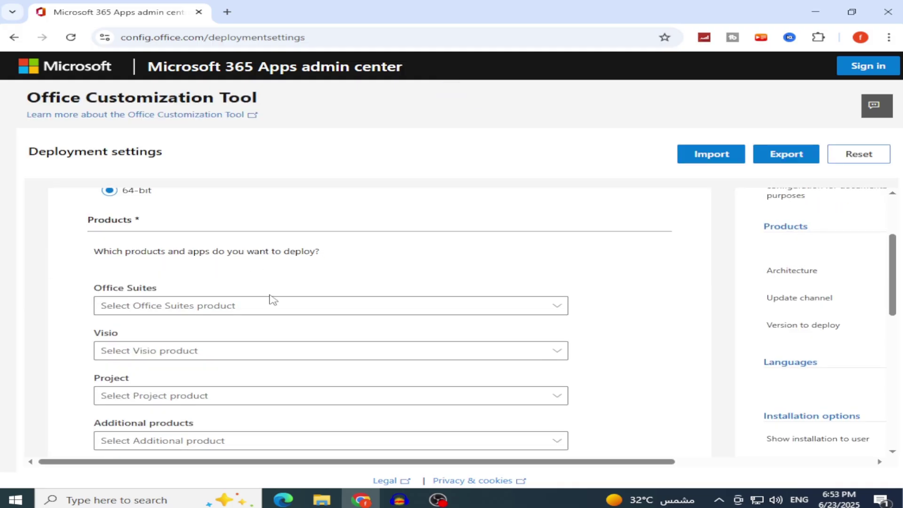
click(256, 306)
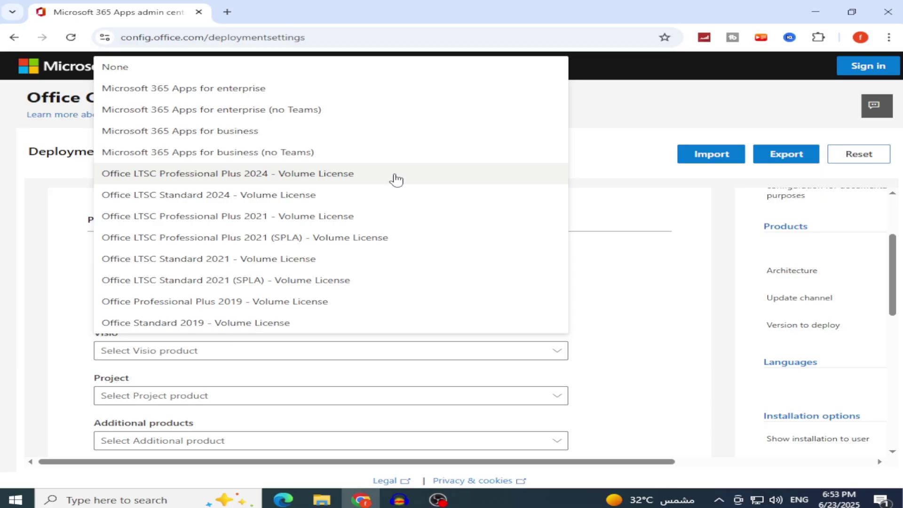
click(378, 180)
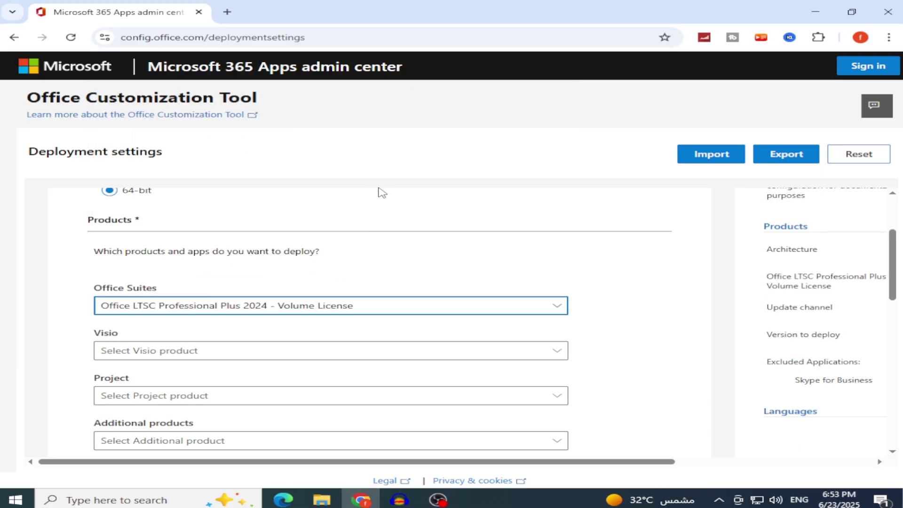
scroll(355, 214, down, 8)
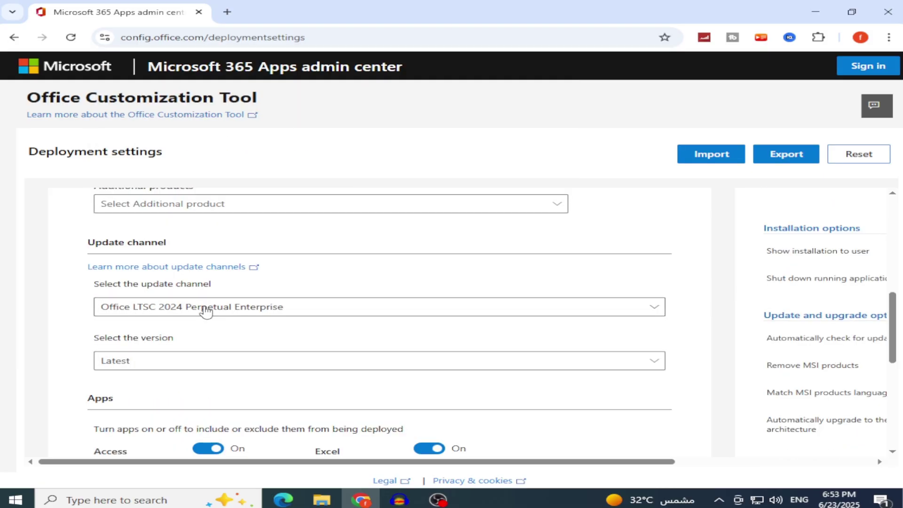
click(429, 287)
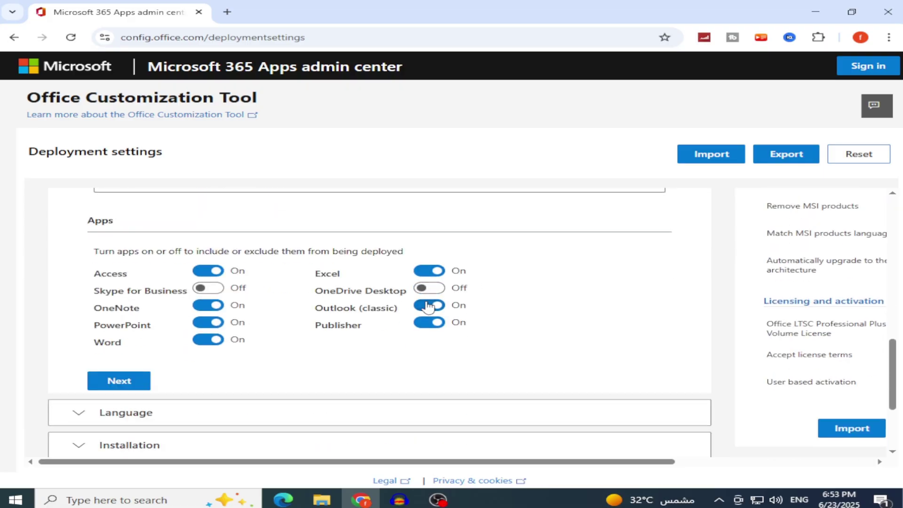
click(429, 305)
click(430, 323)
click(210, 307)
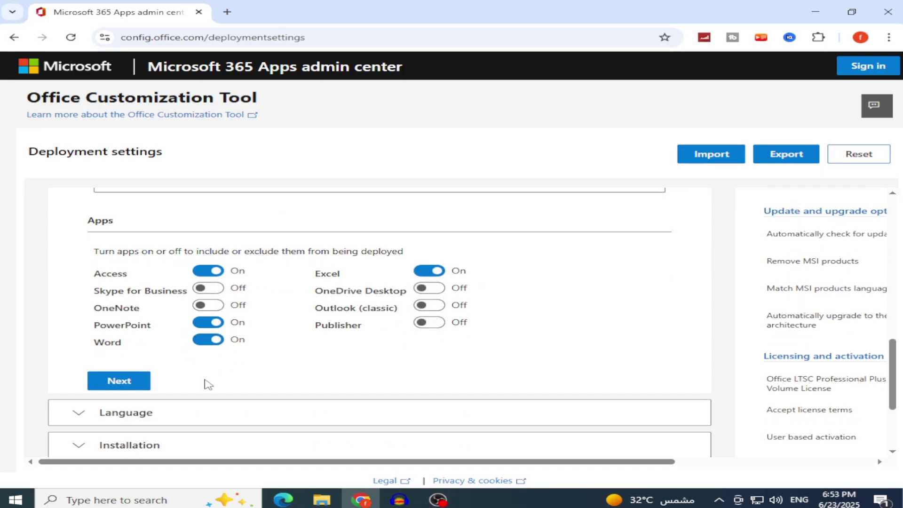
- Set the primary language to English (United States)
click(138, 387)
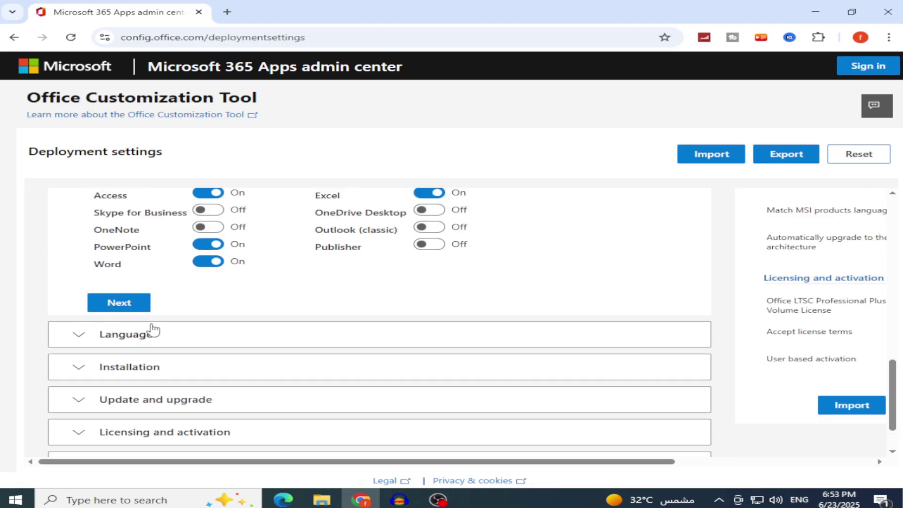
click(190, 328)
click(172, 280)
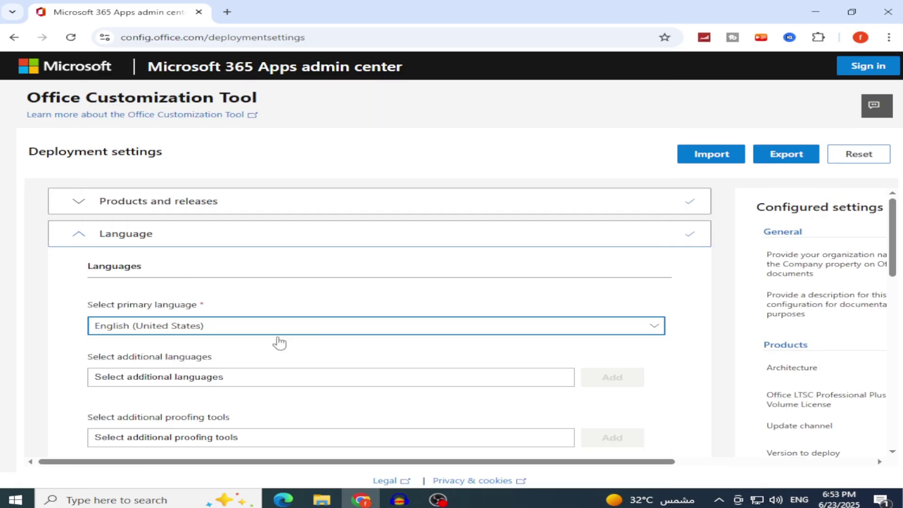
- Export the settings in Office Open XML format as Configuration.xml to Downloads
click(780, 159)
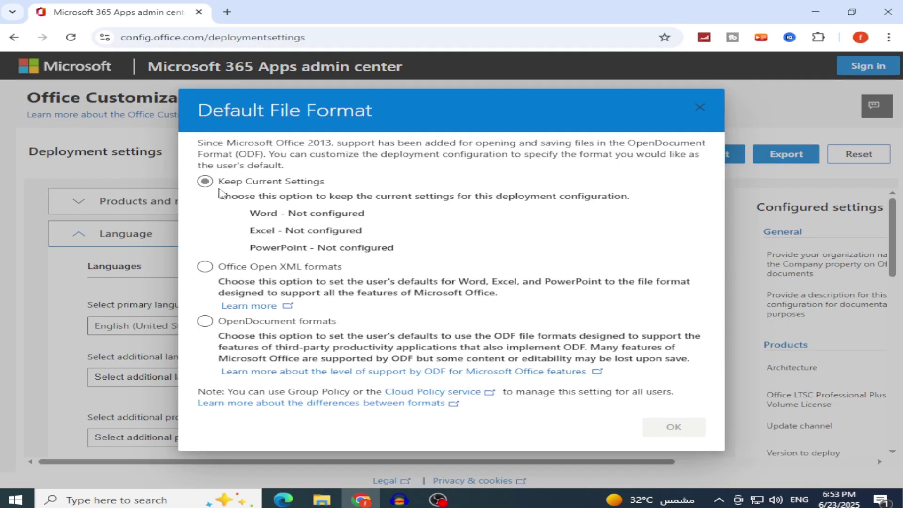
click(205, 266)
click(670, 426)
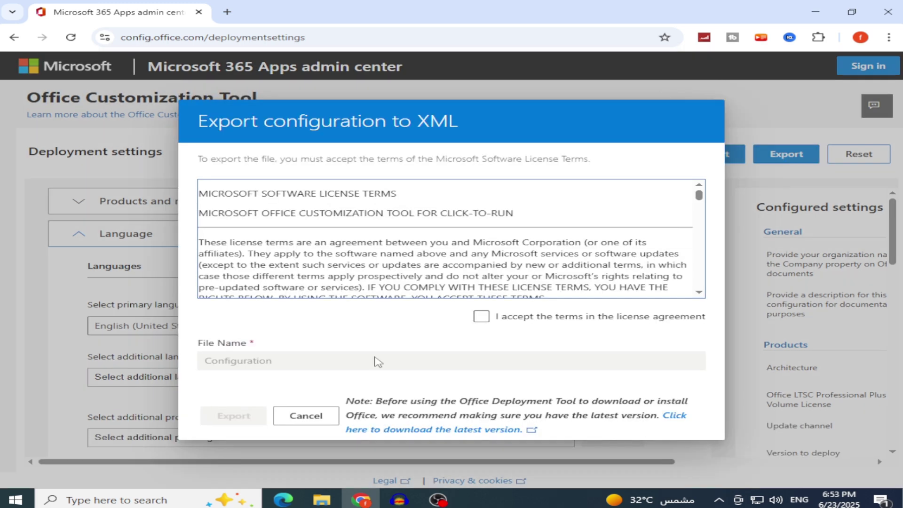
click(517, 321)
click(237, 416)
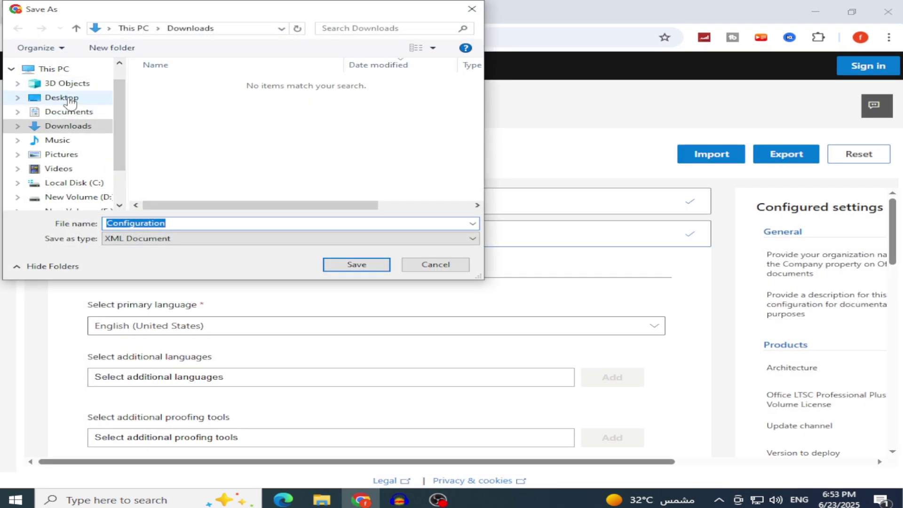
click(357, 265)
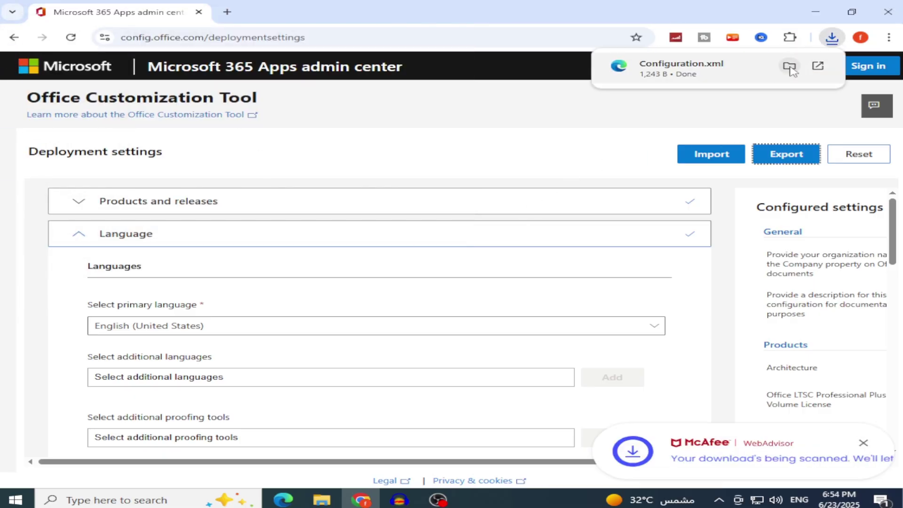
- Open the Downloads folder and delete the revosetup installer
click(789, 66)
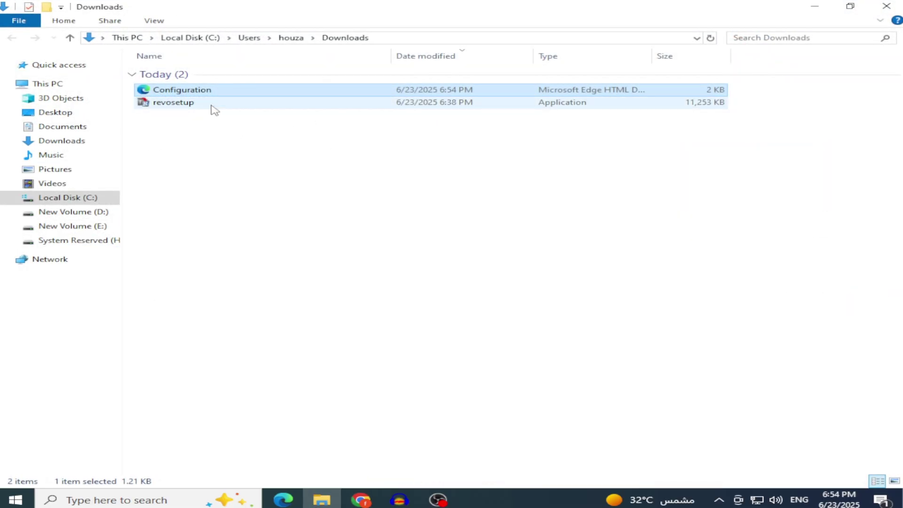
click(211, 105)
key(Delete)
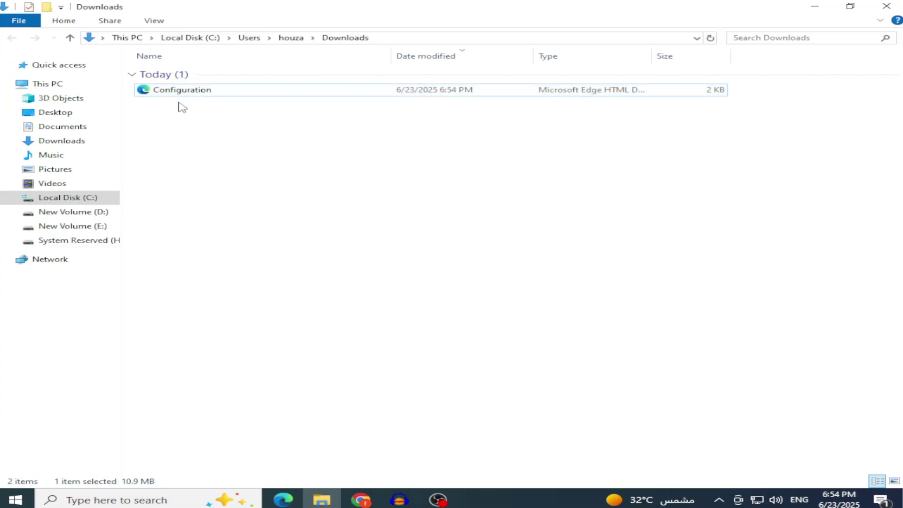
click(217, 89)
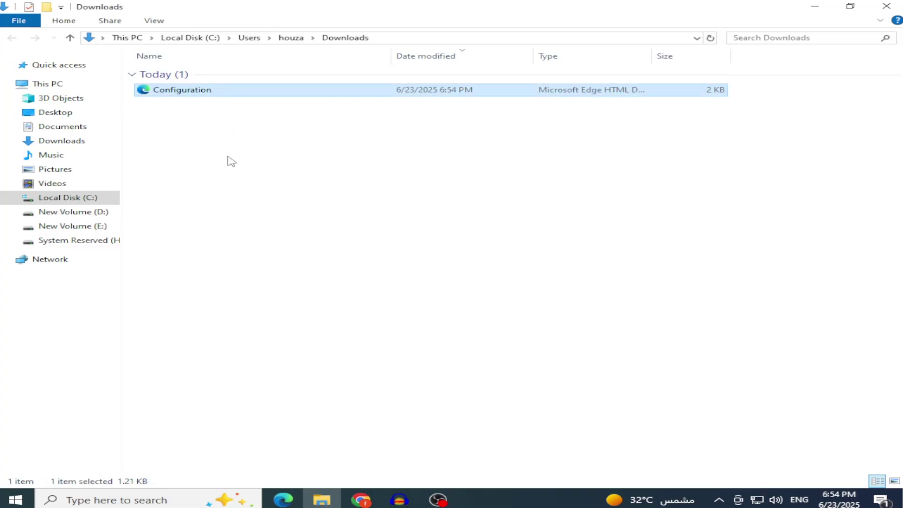
- Search 'office deployment tool' in a new tab and download it from the Microsoft Download Center
click(360, 500)
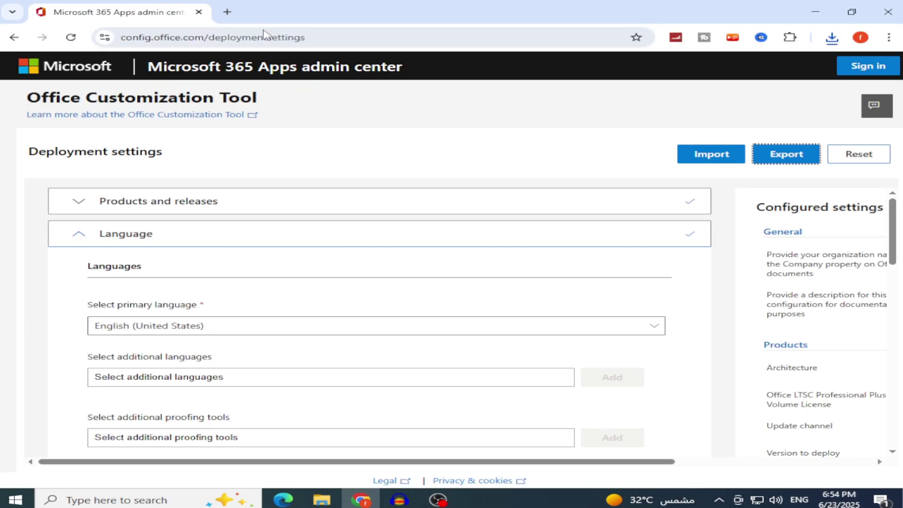
click(227, 11)
text(office deployment tool)
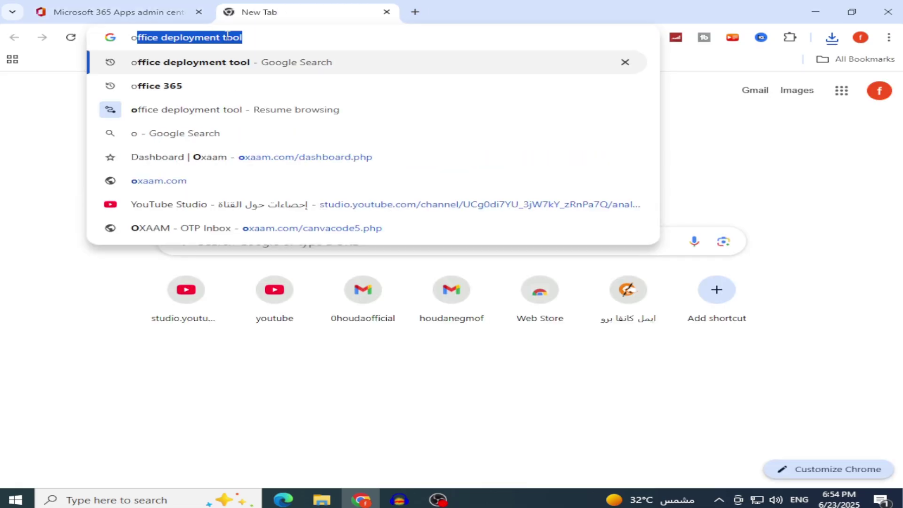
key(Return)
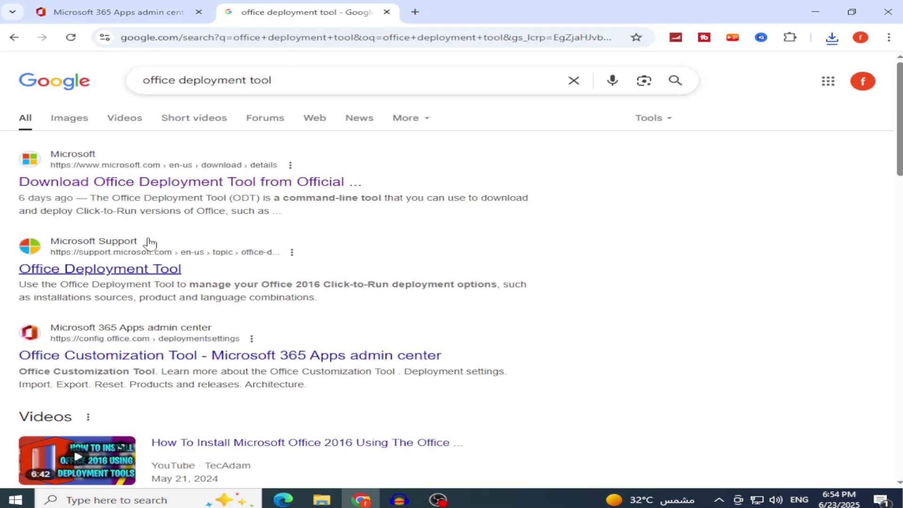
click(200, 180)
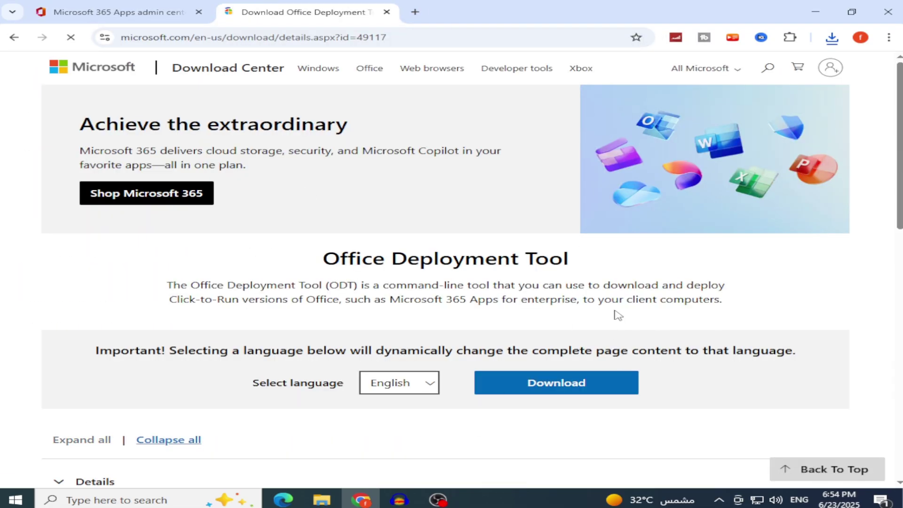
click(580, 388)
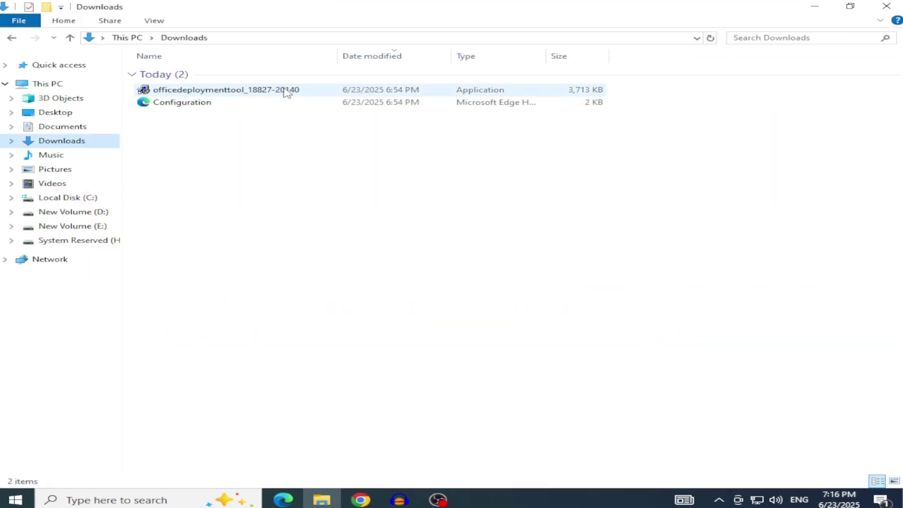
- Run officedeploymenttool, accept the licence terms, and extract its files into Downloads
double_click(287, 91)
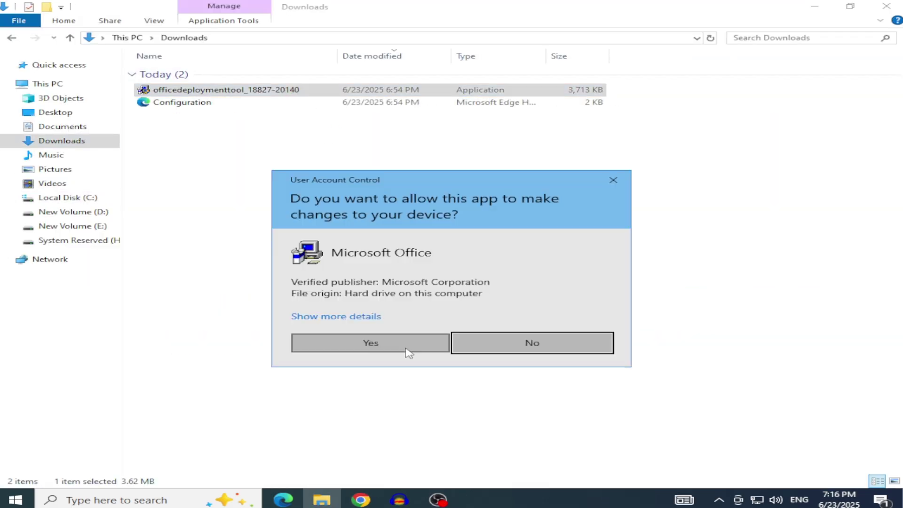
click(409, 348)
click(245, 366)
key(Return)
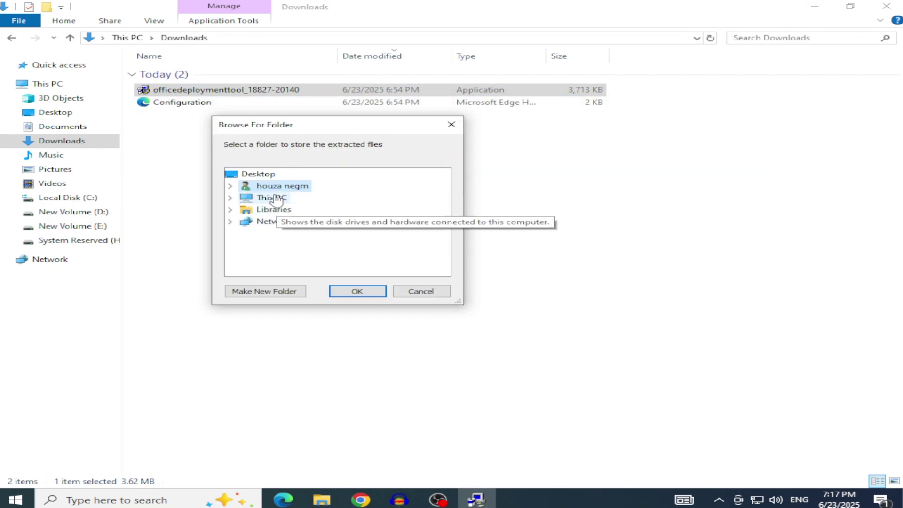
double_click(268, 198)
click(278, 198)
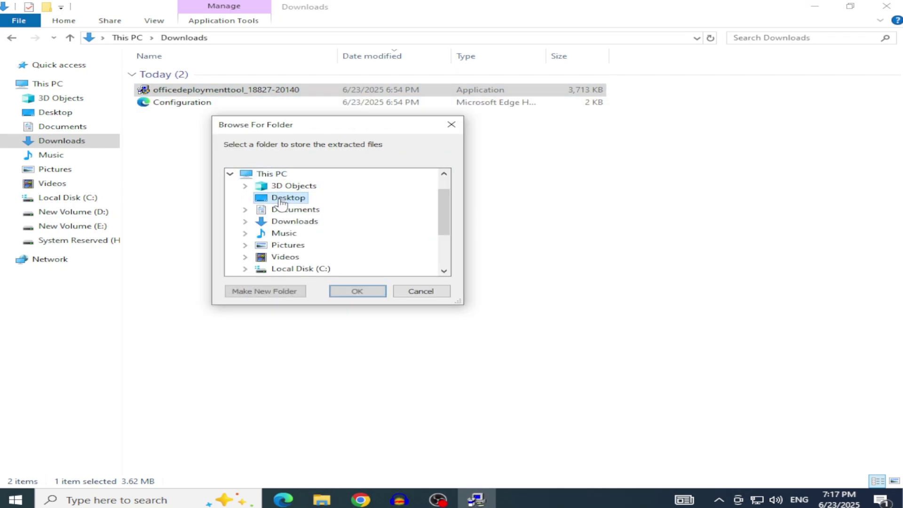
click(292, 221)
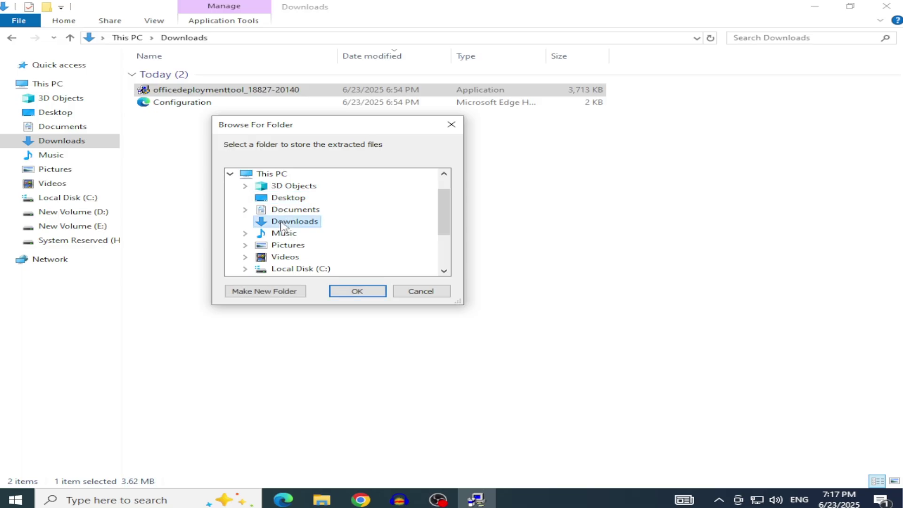
click(374, 292)
click(586, 231)
drag(280, 196, 228, 185)
- Create a new folder named Office in Downloads
right_click(227, 199)
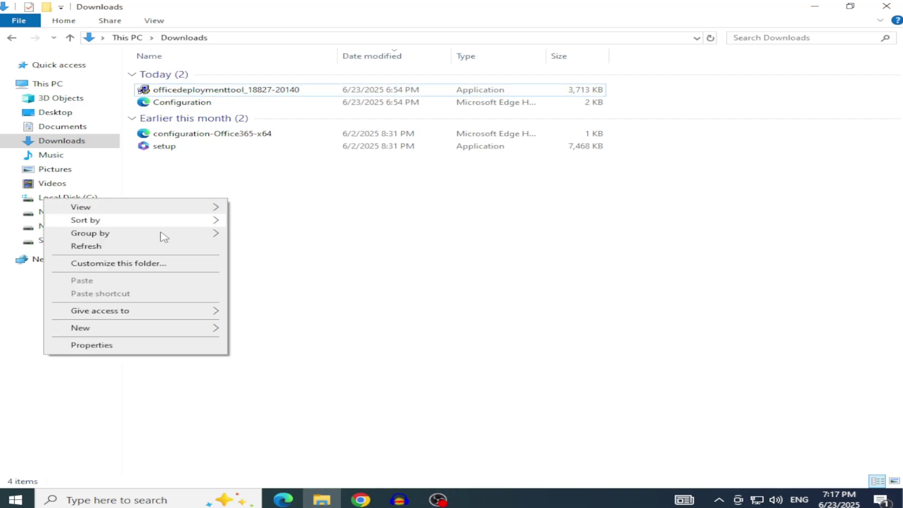
mouse_move(140, 328)
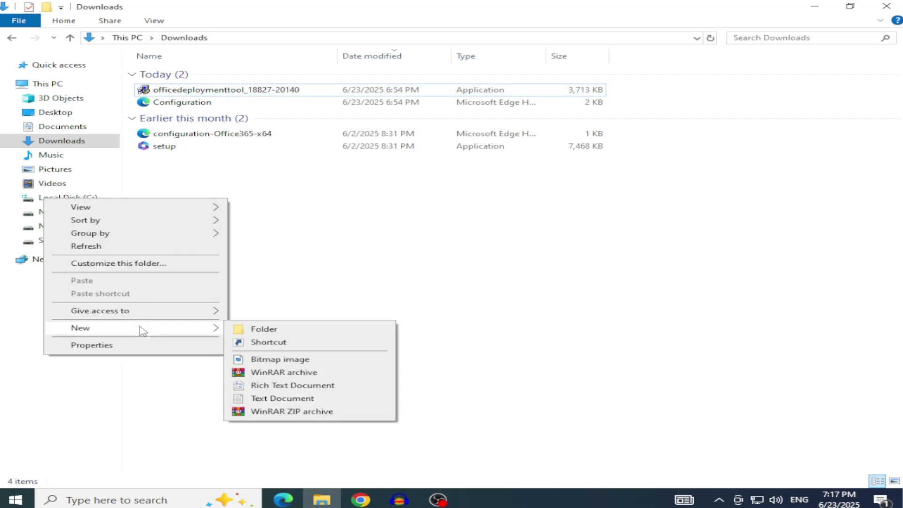
click(247, 329)
text(O)
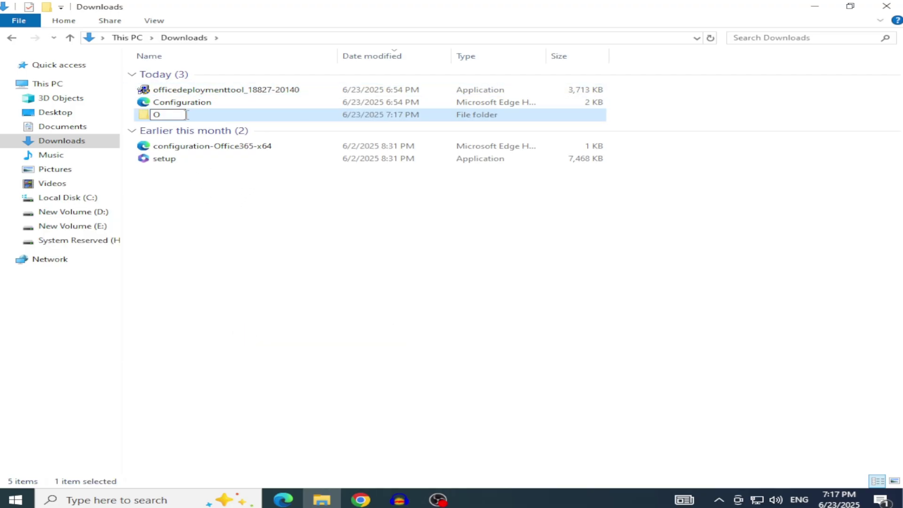
text(ffice)
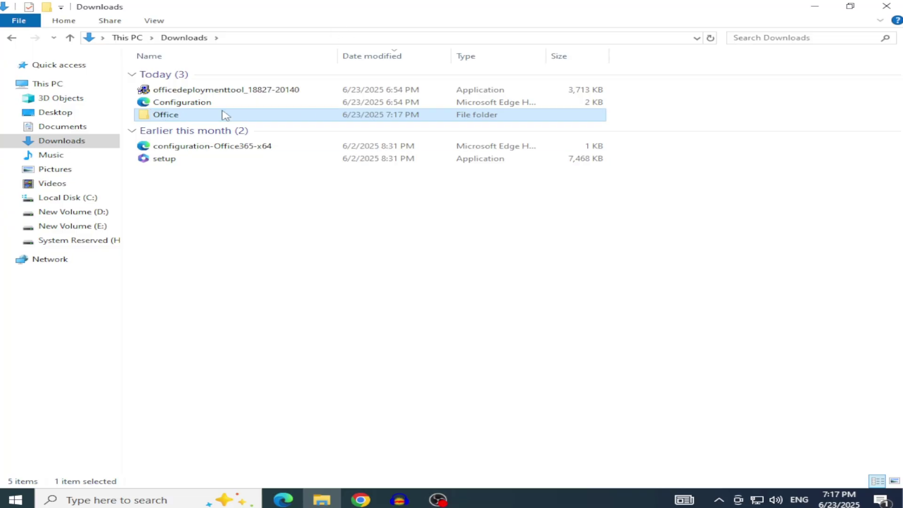
click(207, 103)
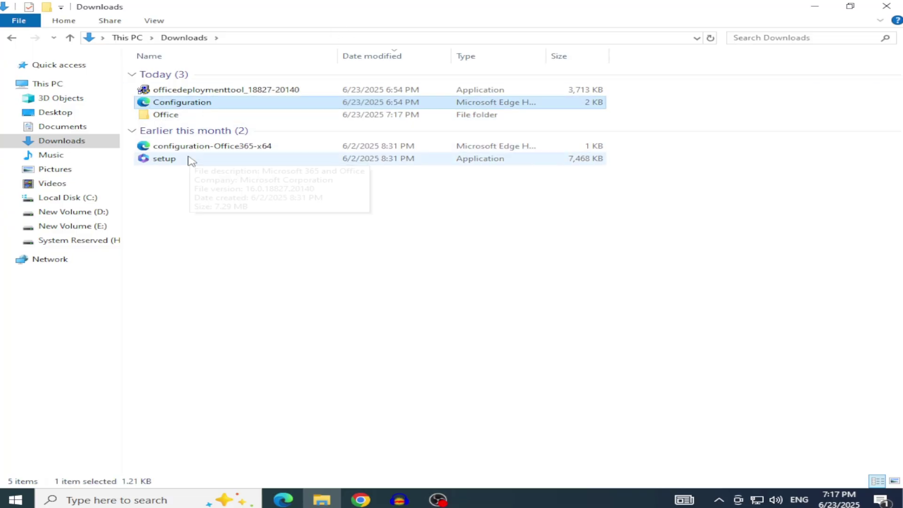
- Copy the Configuration and setup files into the Office folder
ctrl+click(167, 159)
right_click(167, 159)
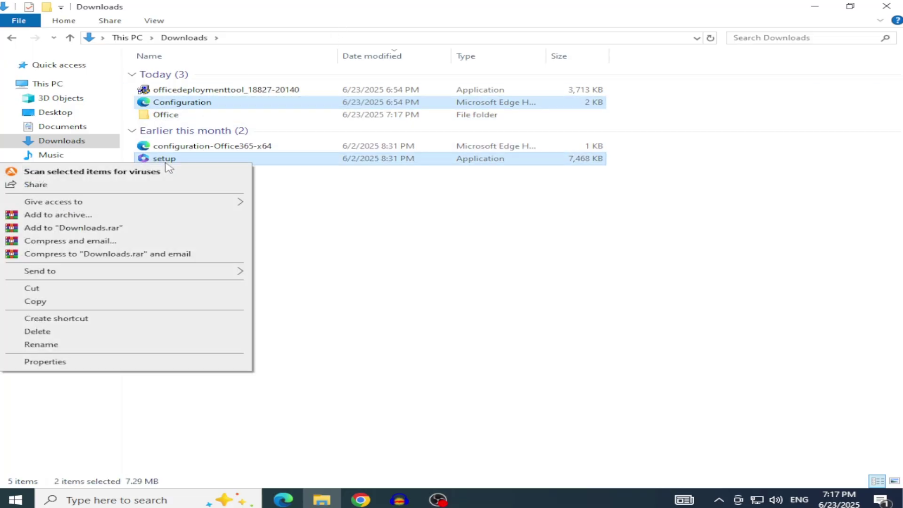
click(73, 304)
double_click(201, 116)
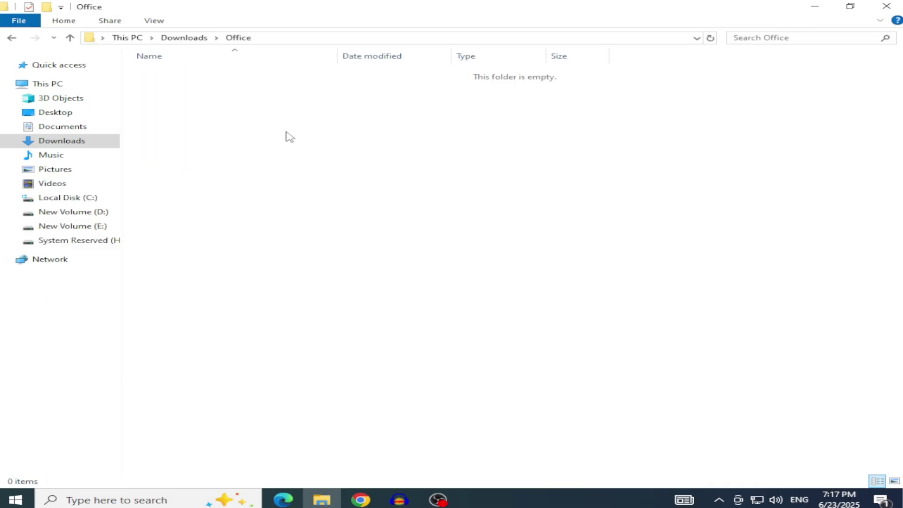
right_click(313, 123)
click(241, 205)
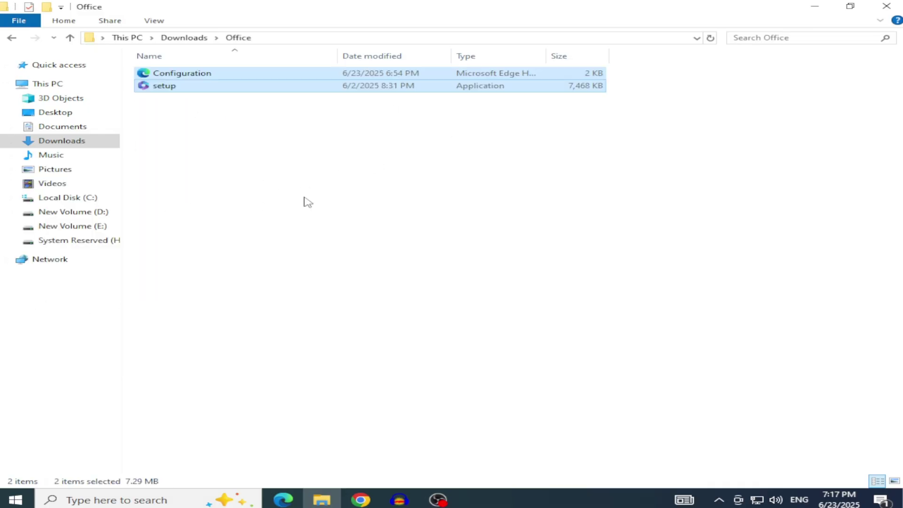
- Open Command Prompt with administrator rights
drag(250, 188, 237, 98)
key(super)
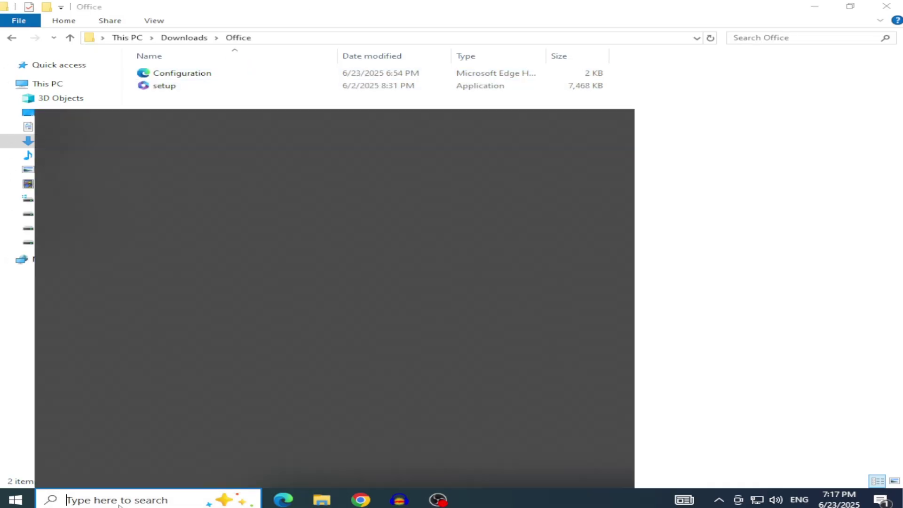
text(cmd)
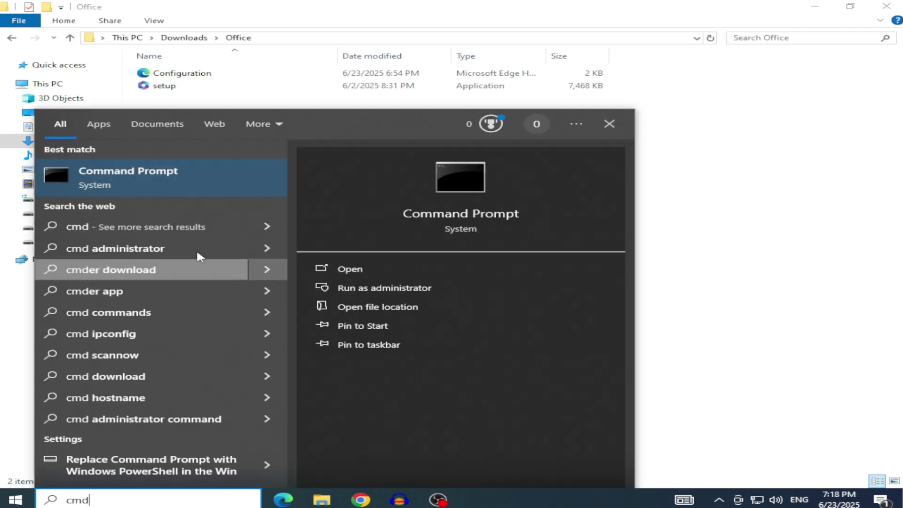
right_click(95, 189)
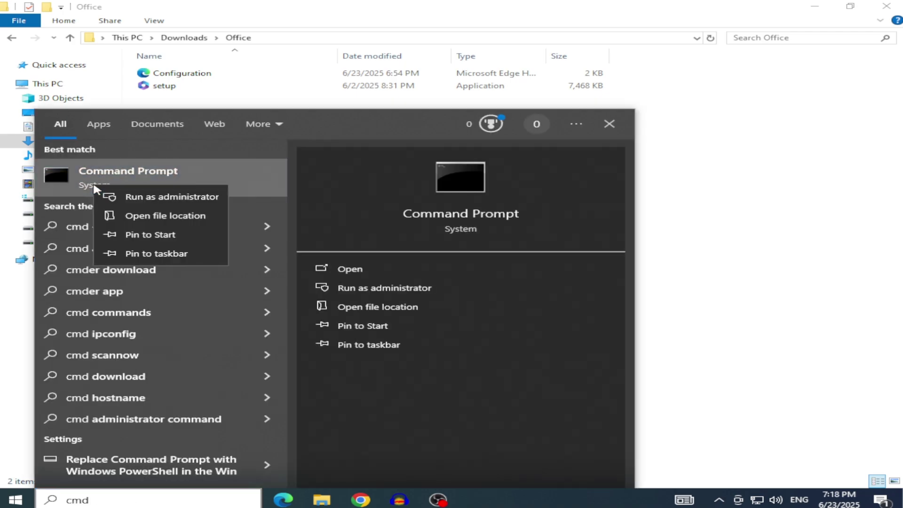
click(141, 197)
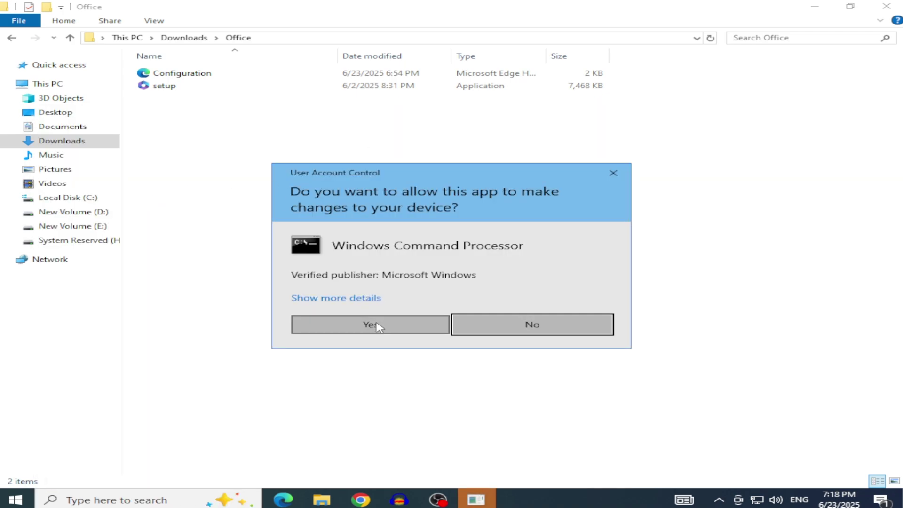
click(370, 325)
- Change to the Office folder path and run setup.exe /configure configuration.xml
text(cd)
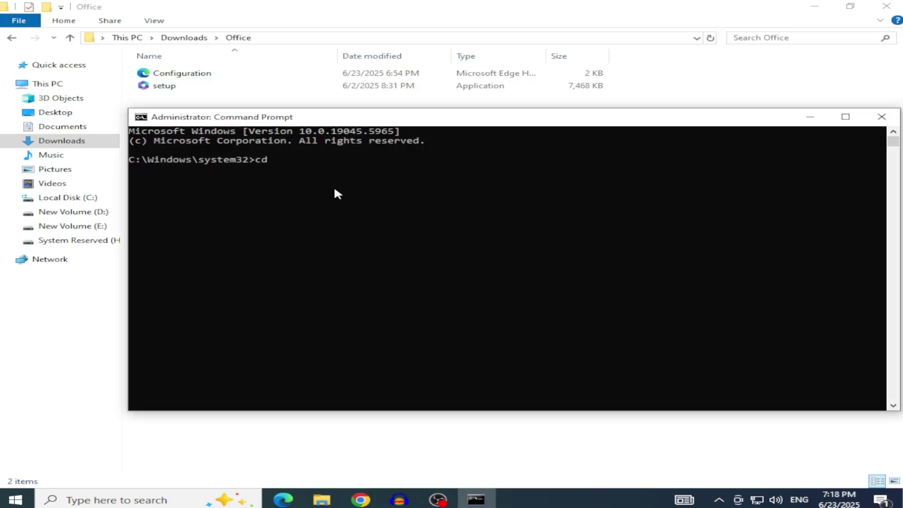
click(308, 38)
right_click(218, 41)
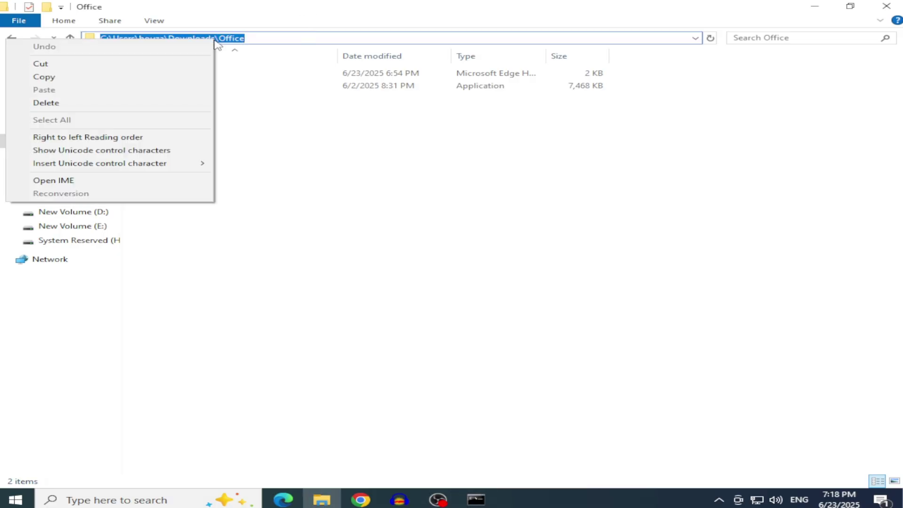
click(138, 77)
click(476, 500)
key(ctrl+v)
key(Return)
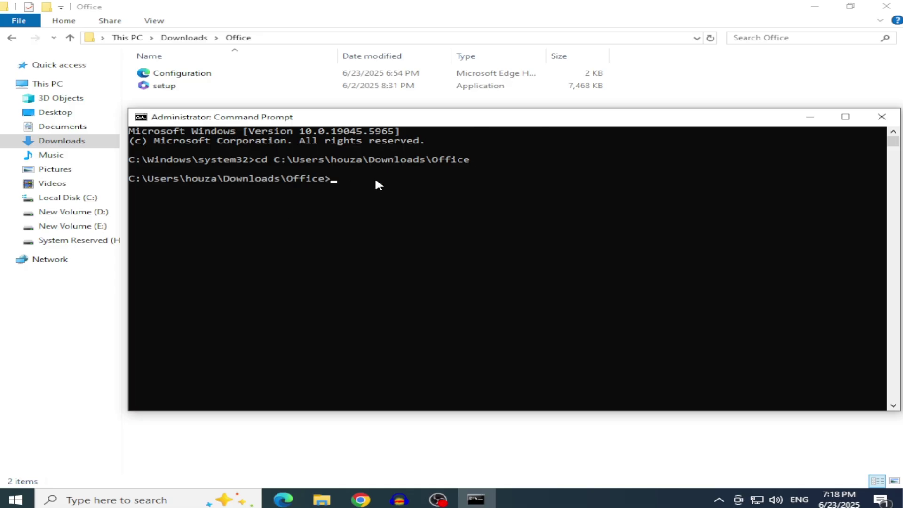
text(setup.exe /configure)
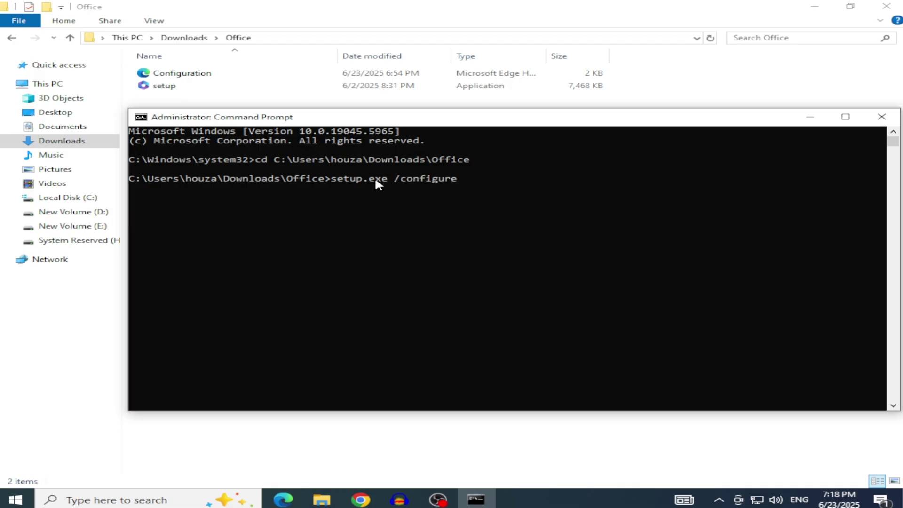
text( configuration.xml)
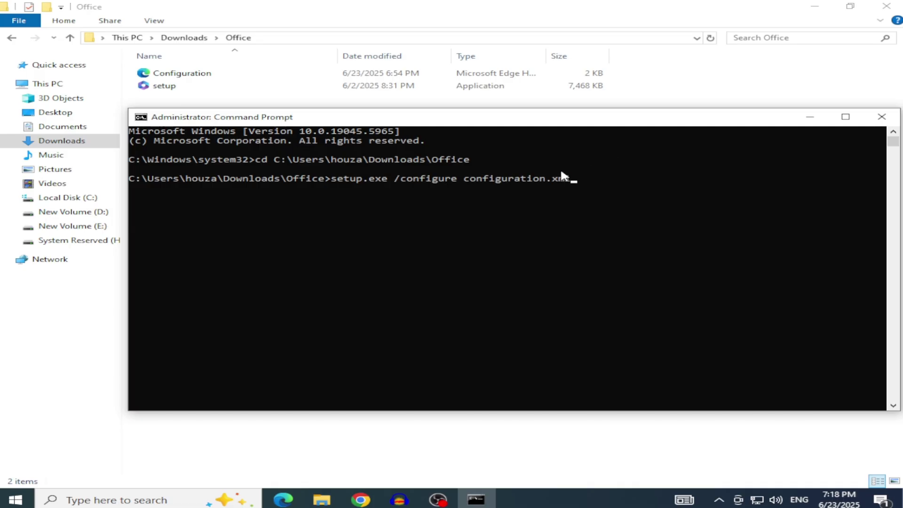
key(Return)
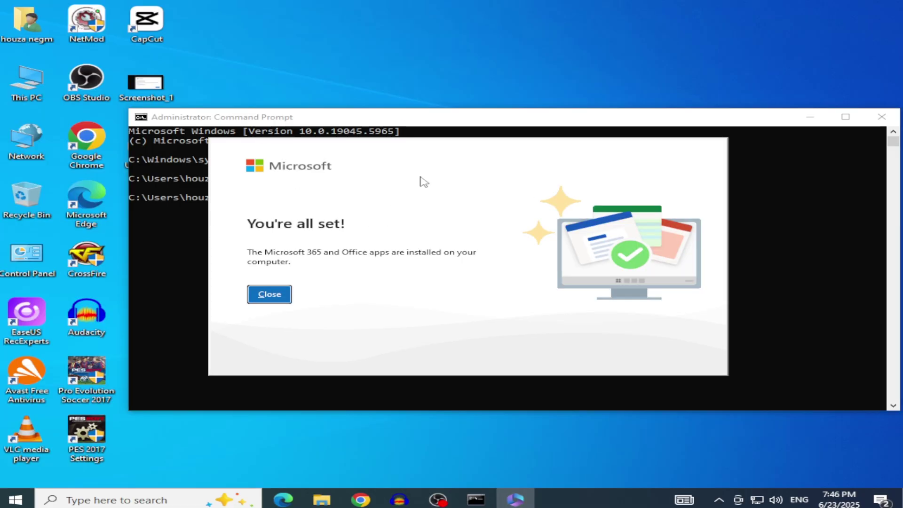
- Close the installer and Command Prompt, then launch Word from Recently added in Start
click(270, 294)
click(881, 117)
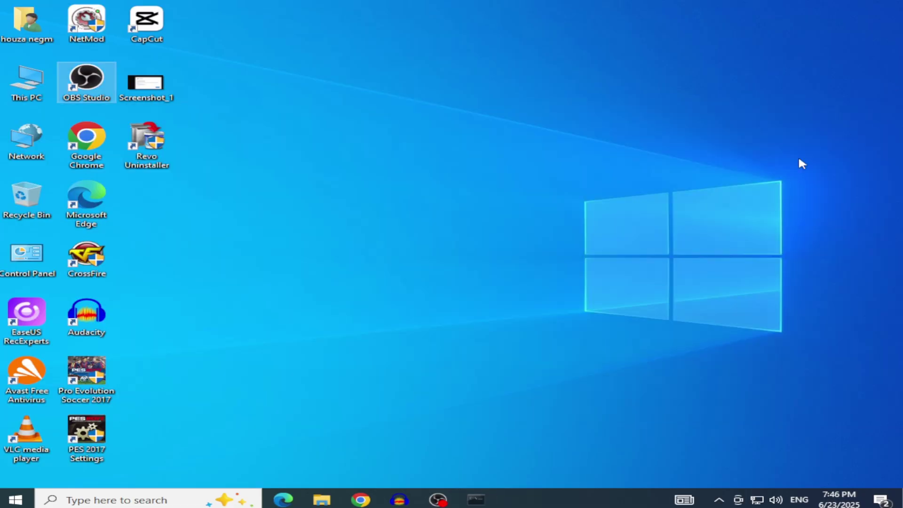
key(super)
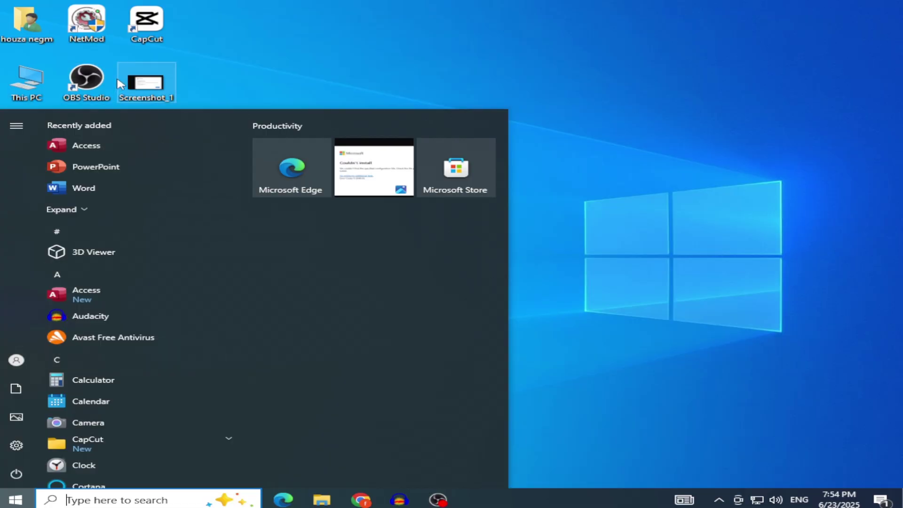
click(117, 186)
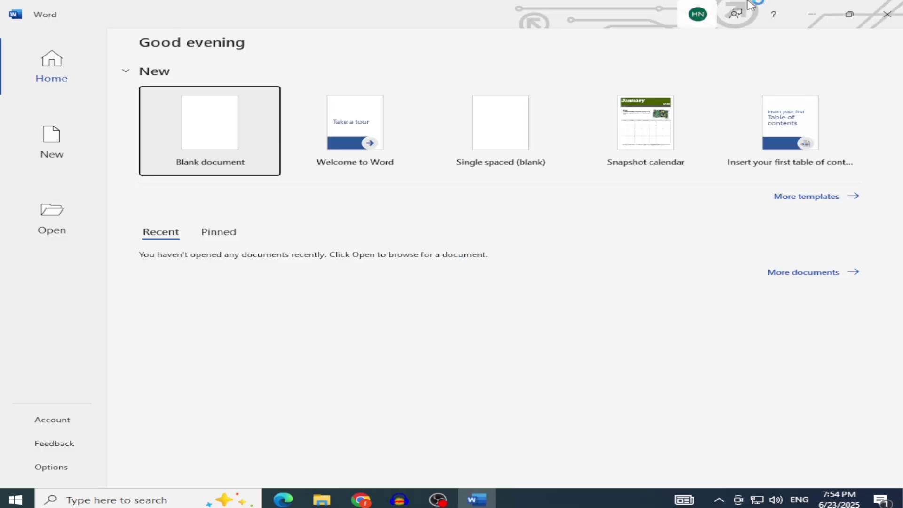
- Confirm Office LTSC Professional Plus 2024 activation on the Account page, then return Home
click(54, 422)
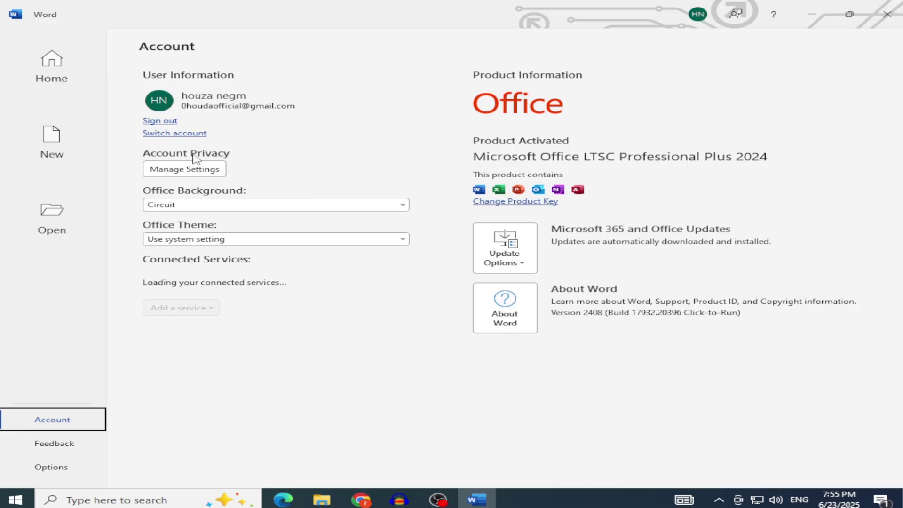
click(64, 76)
- Create a blank Word document, type 'Subscribe to my channel' plus the channel name, and select the line
click(38, 160)
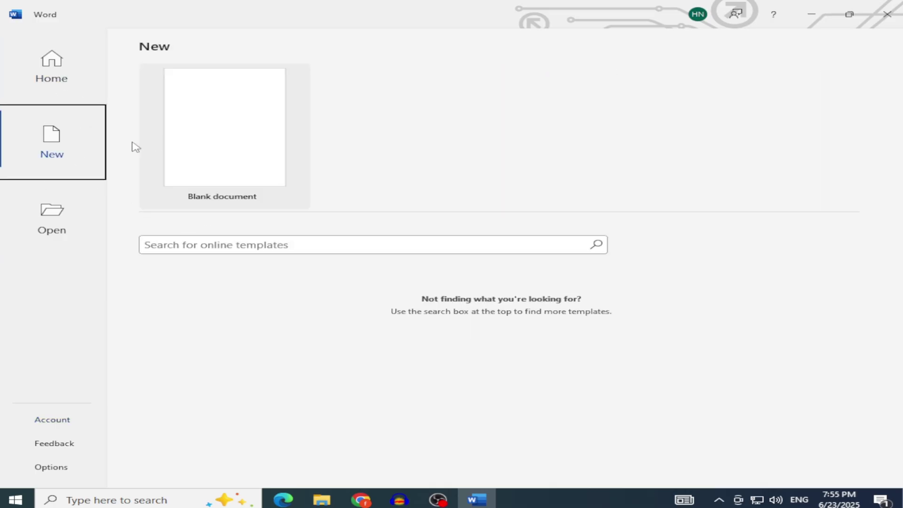
click(224, 117)
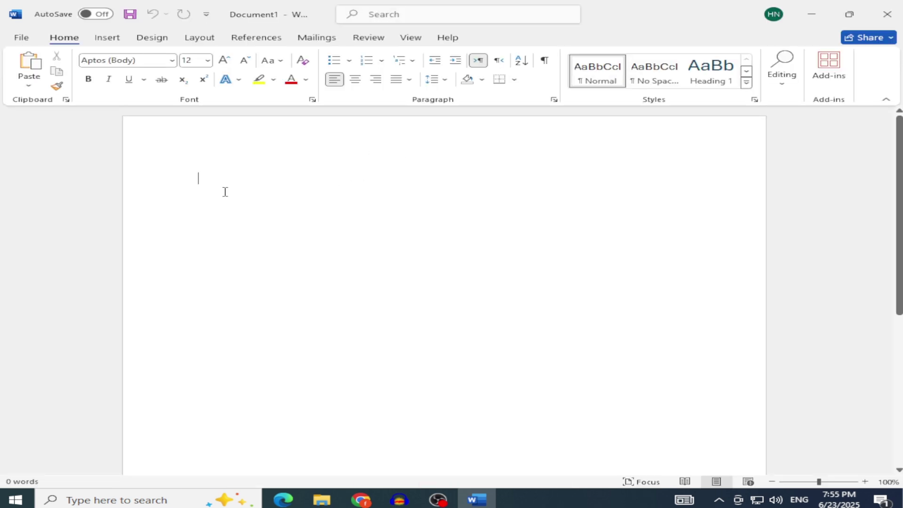
text(h)
key(BackSpace)
text(sub)
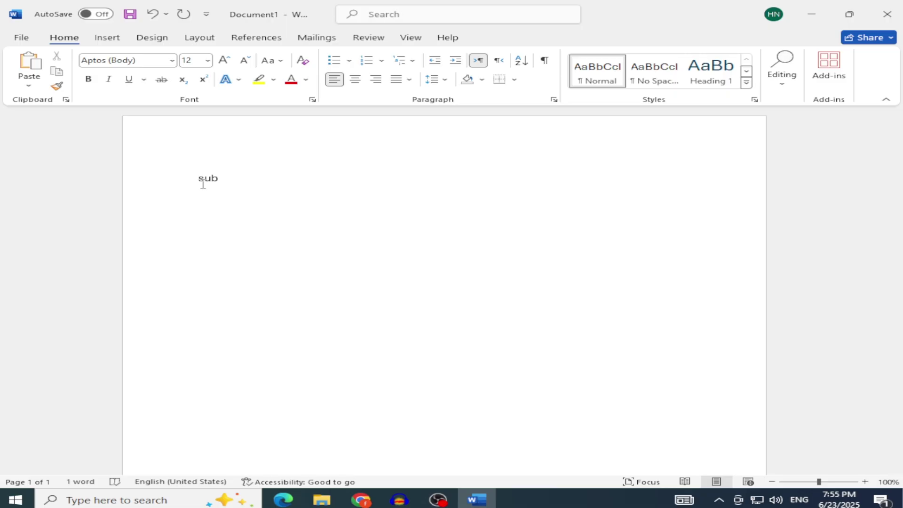
text(cribe to me)
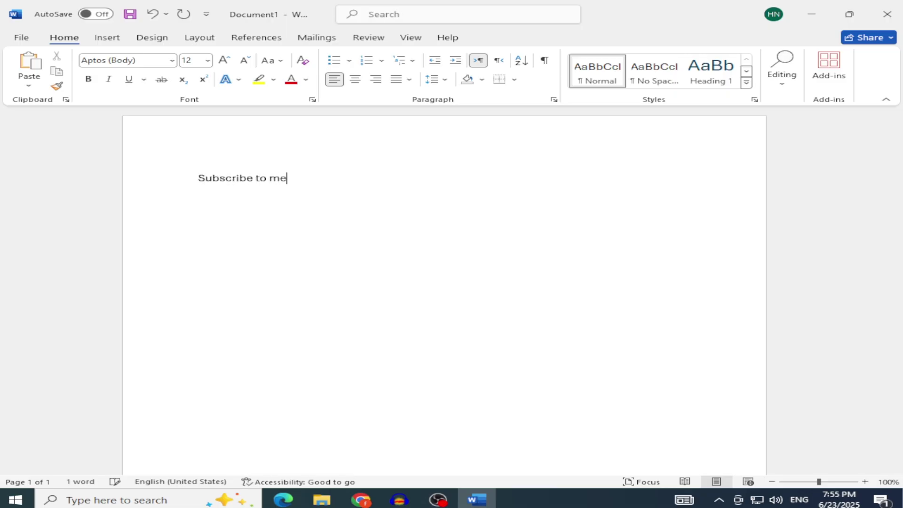
key(BackSpace)
text(y channel)
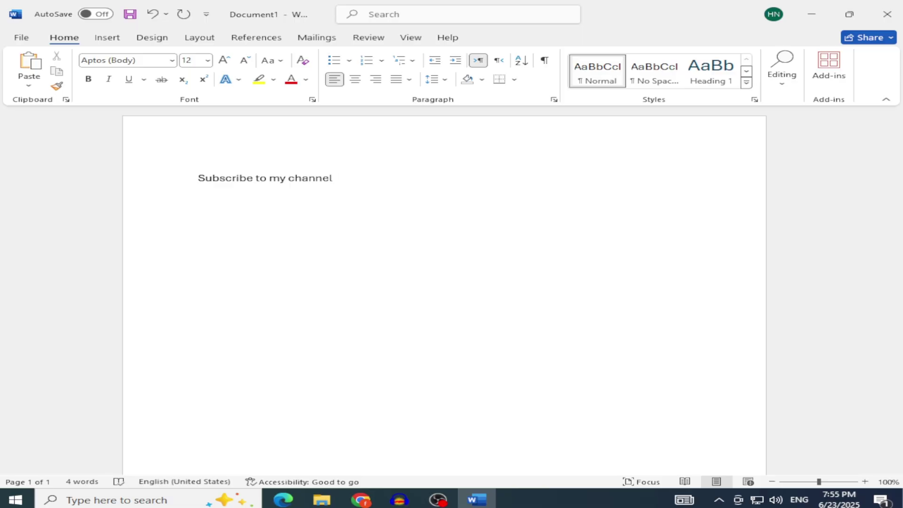
text( houdztech)
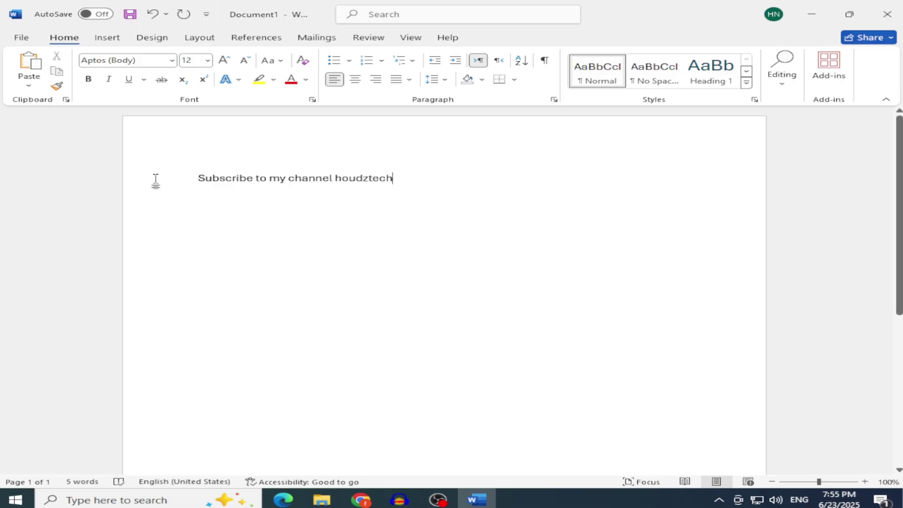
triple_click(397, 173)
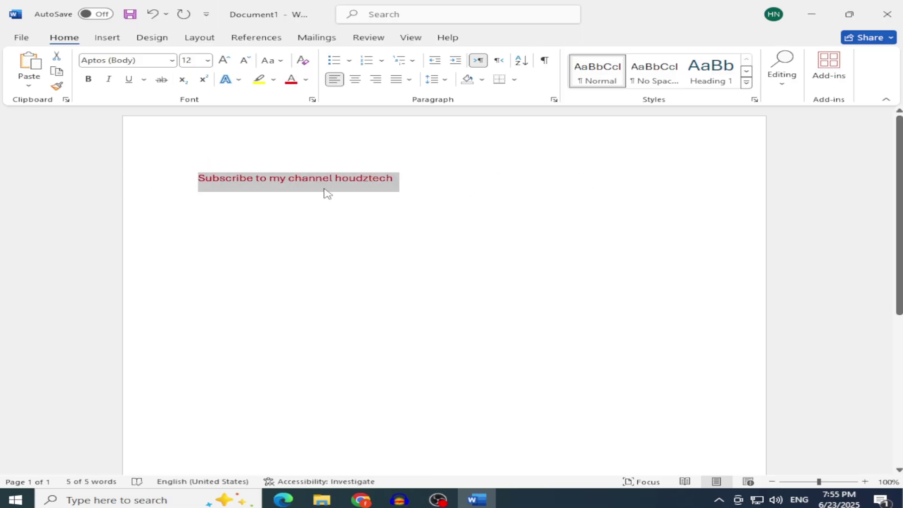